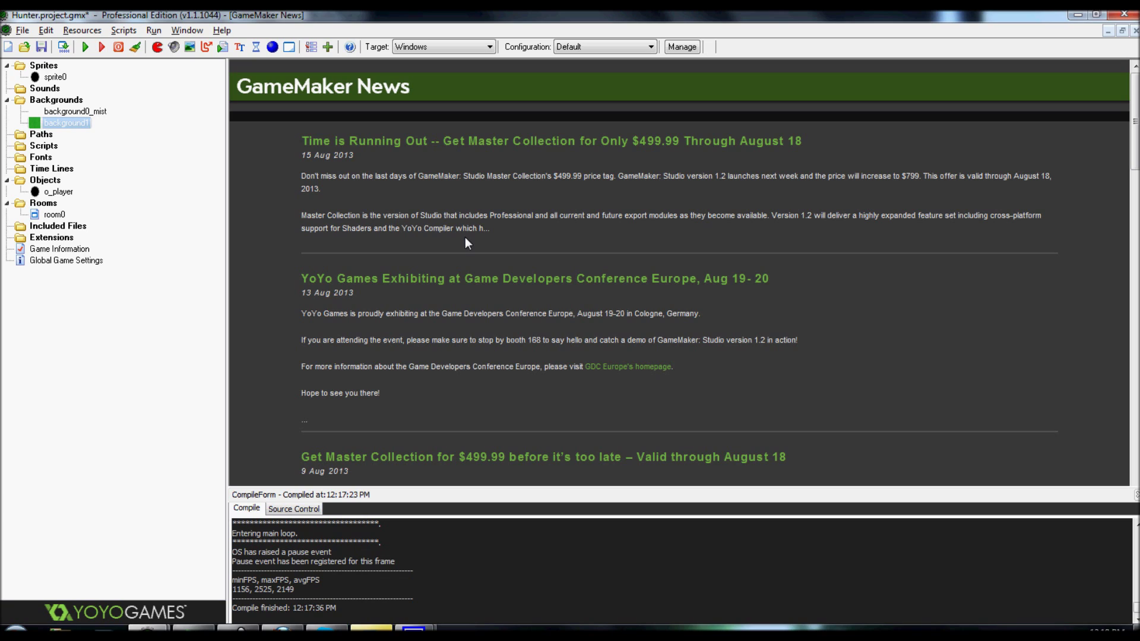
Step: Run the Hunter game and move the player ball down, right and left
{"action": "left_click", "coordinate": [88, 52]}
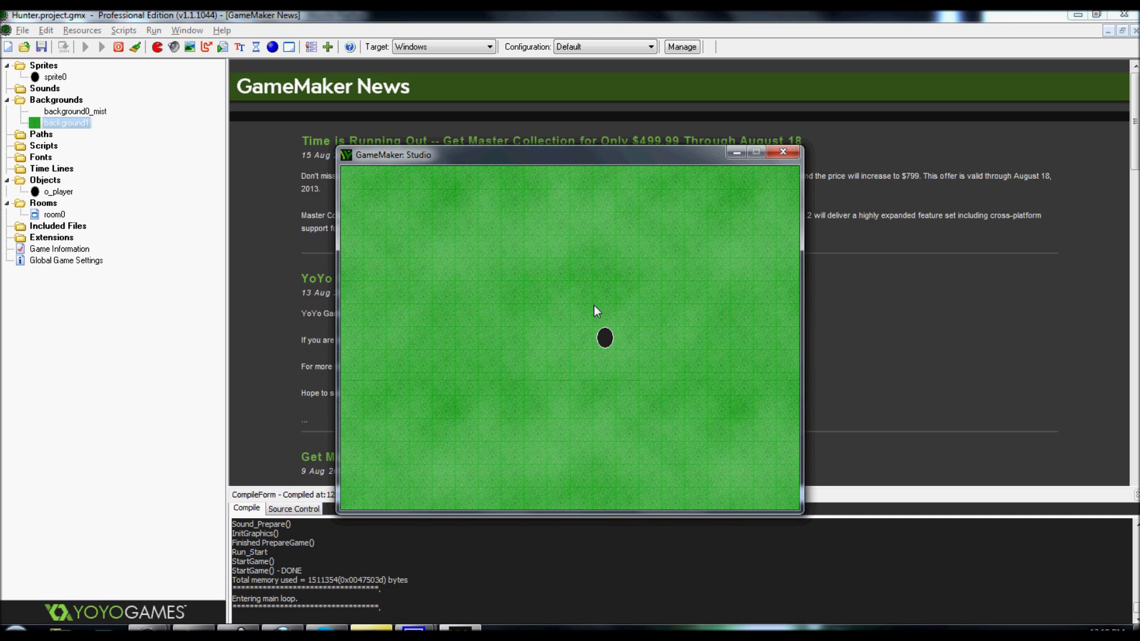
{"action": "key", "text": "Down"}
{"action": "key", "text": "Right"}
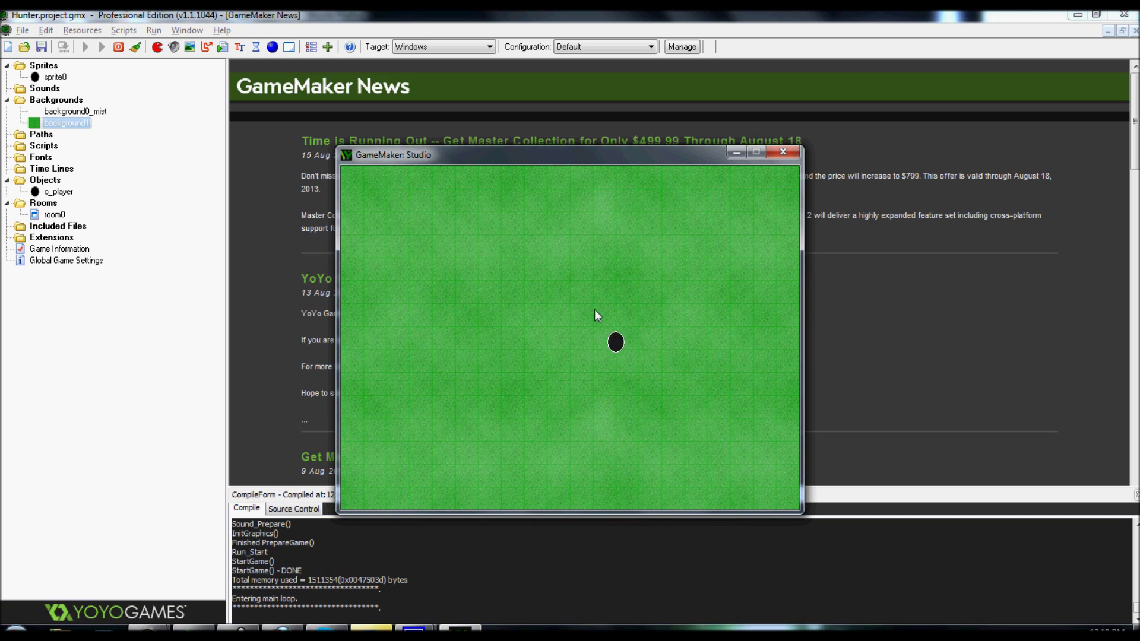
{"action": "key", "text": "Left"}
{"action": "key", "text": "Down"}
{"action": "key", "text": "Left"}
{"action": "key", "text": "Up"}
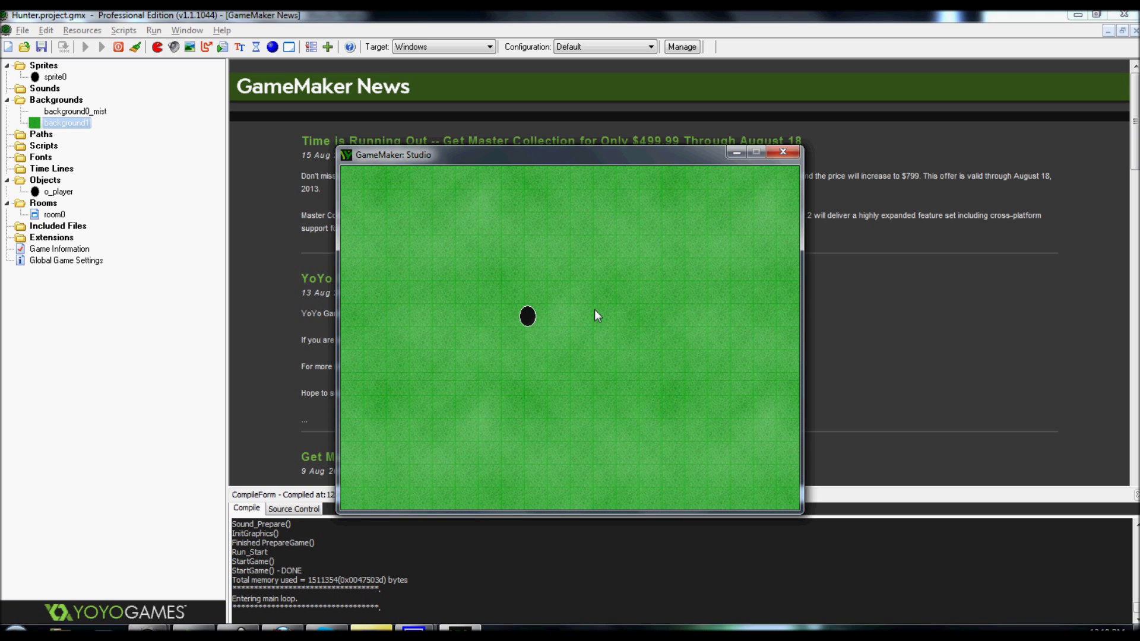
{"action": "key", "text": "Right"}
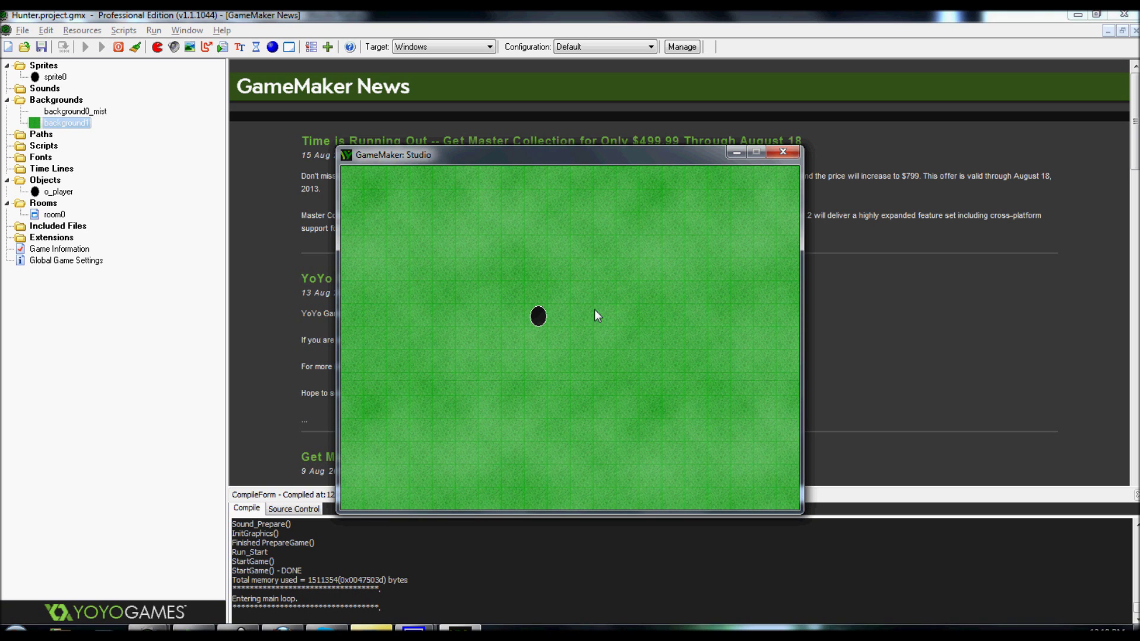
Step: Steer the player ball diagonally around the grass room with the arrow keys
{"action": "key", "text": "Down"}
{"action": "key", "text": "Left"}
{"action": "key", "text": "Up"}
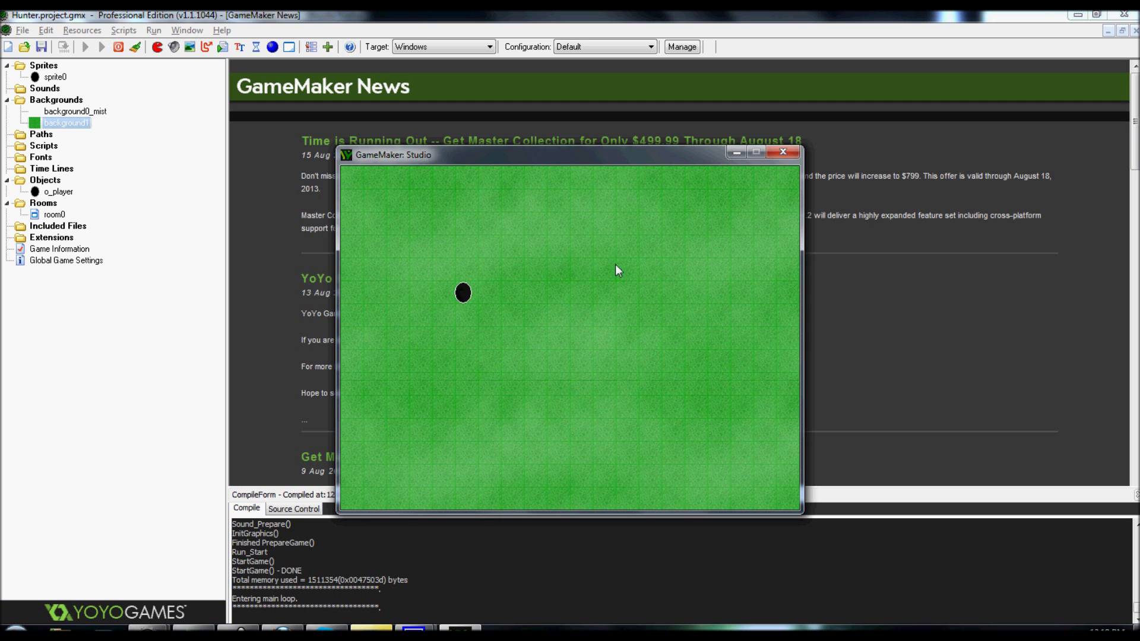
{"action": "key", "text": "Down"}
{"action": "key", "text": "Right"}
{"action": "key", "text": "Up"}
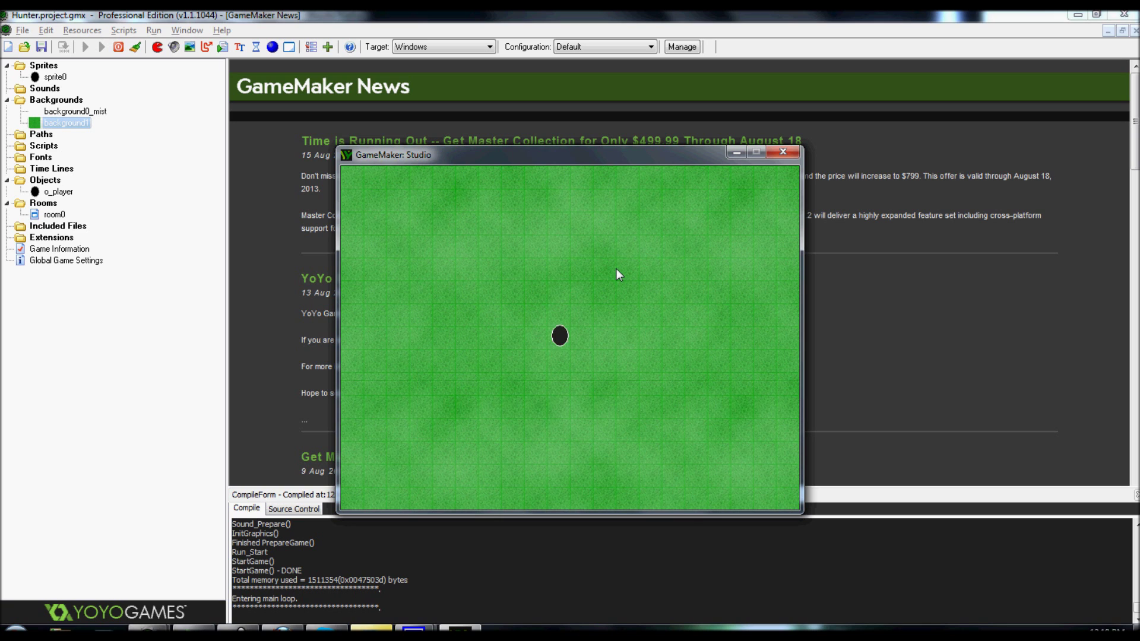
{"action": "key", "text": "Down"}
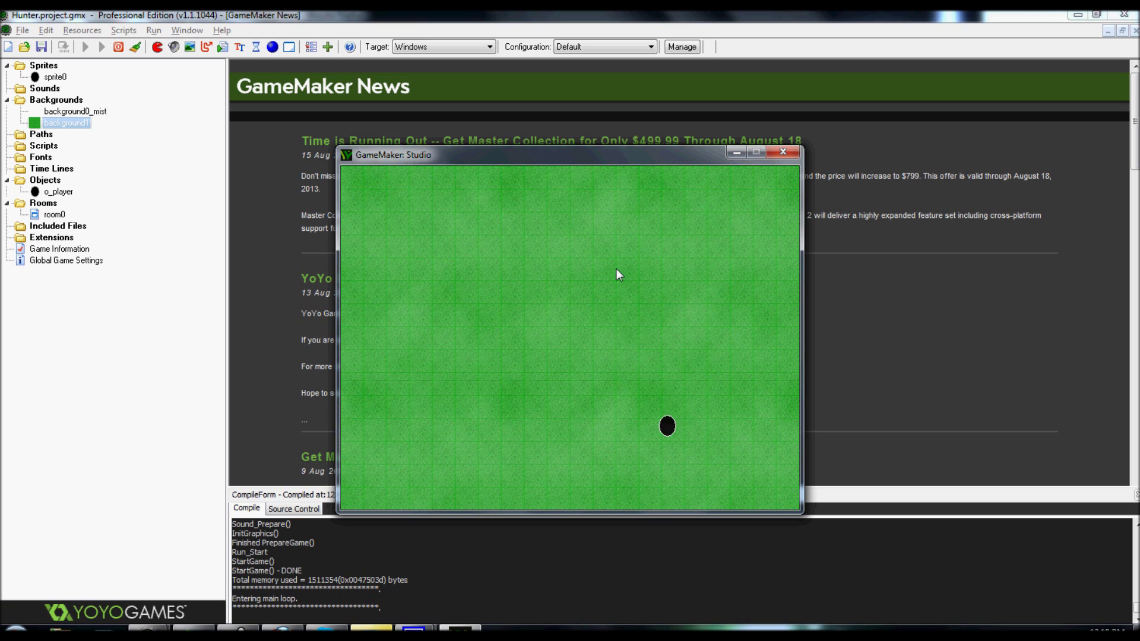
{"action": "key", "text": "Left"}
{"action": "key", "text": "Up"}
{"action": "key", "text": "Down"}
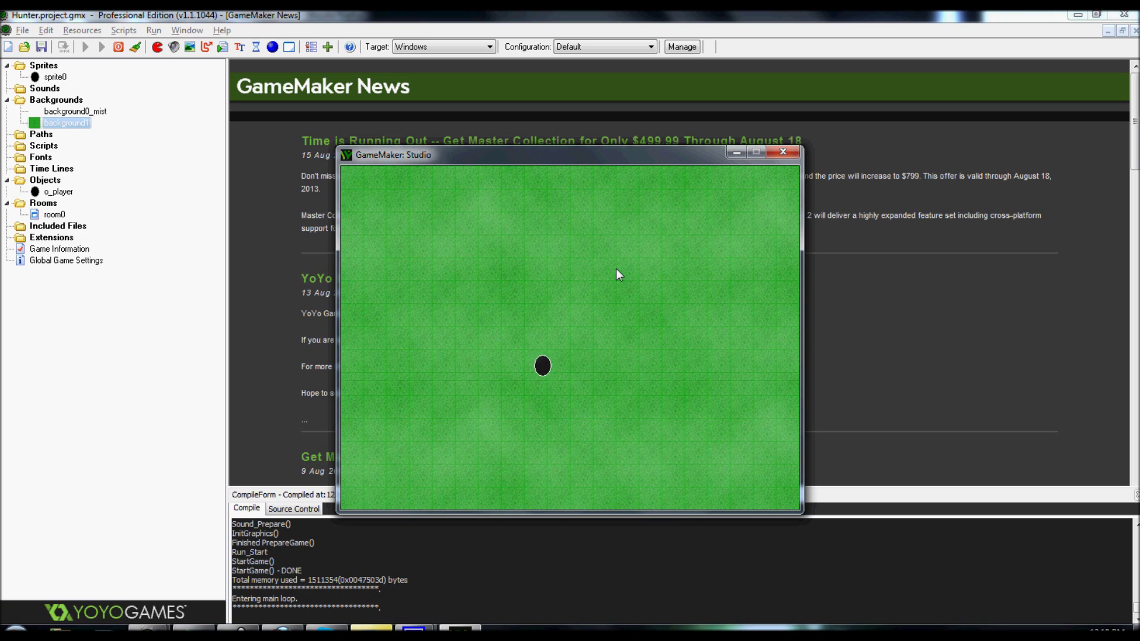
{"action": "key", "text": "Up"}
{"action": "key", "text": "Right"}
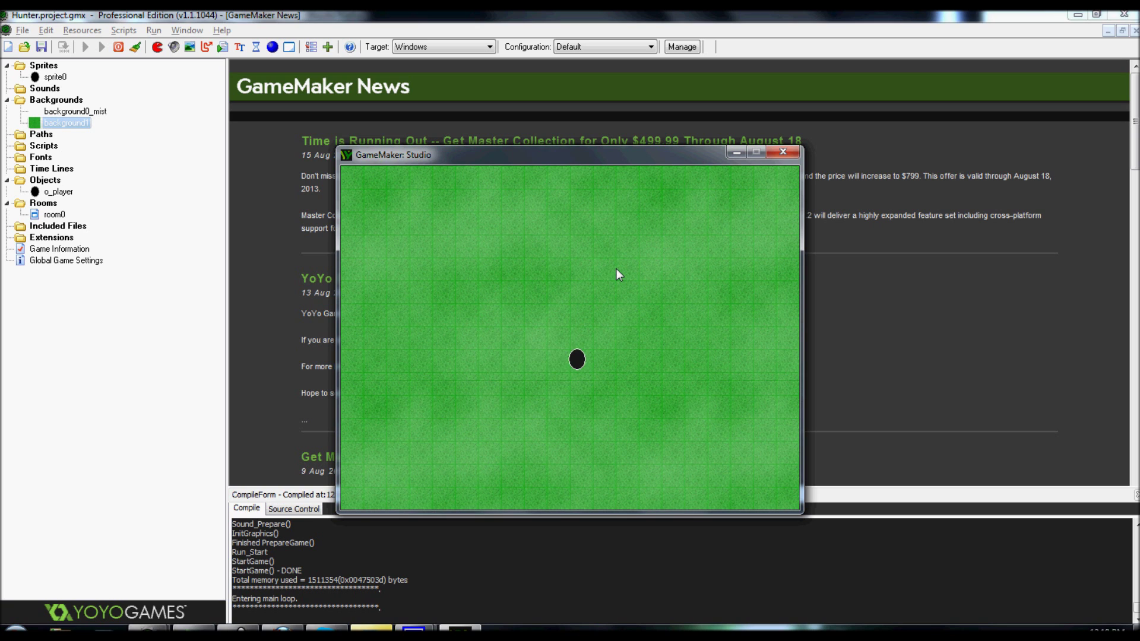
{"action": "key", "text": "Up"}
{"action": "key", "text": "Right"}
{"action": "key", "text": "Left"}
{"action": "key", "text": "Right"}
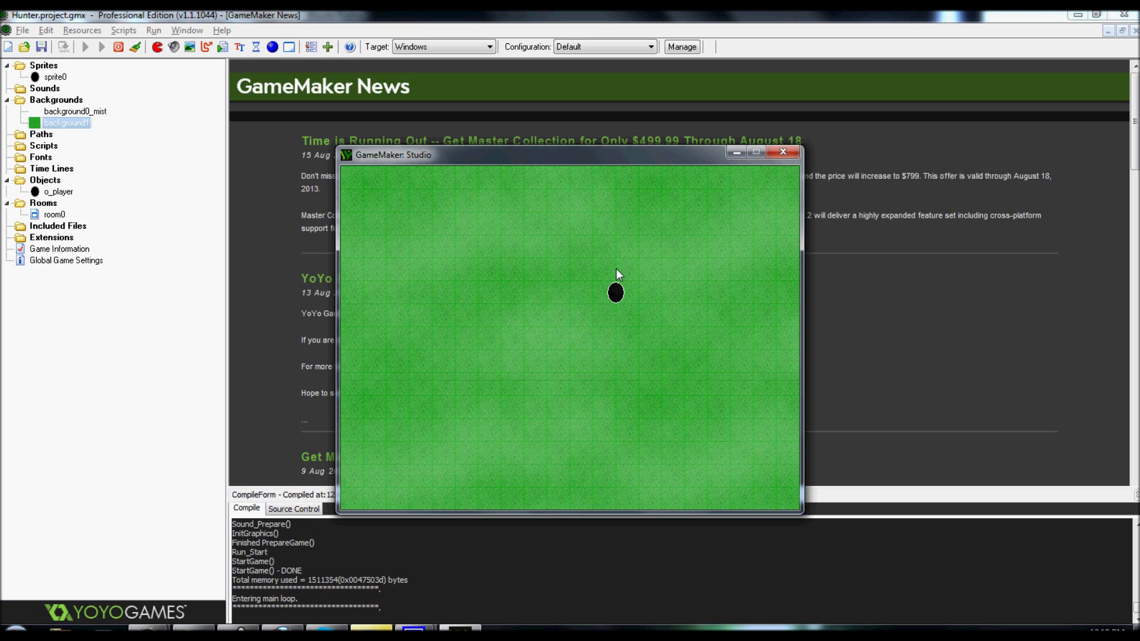
Step: Close the game window and open the 400×300 background0_mist properties
{"action": "left_click", "coordinate": [782, 155]}
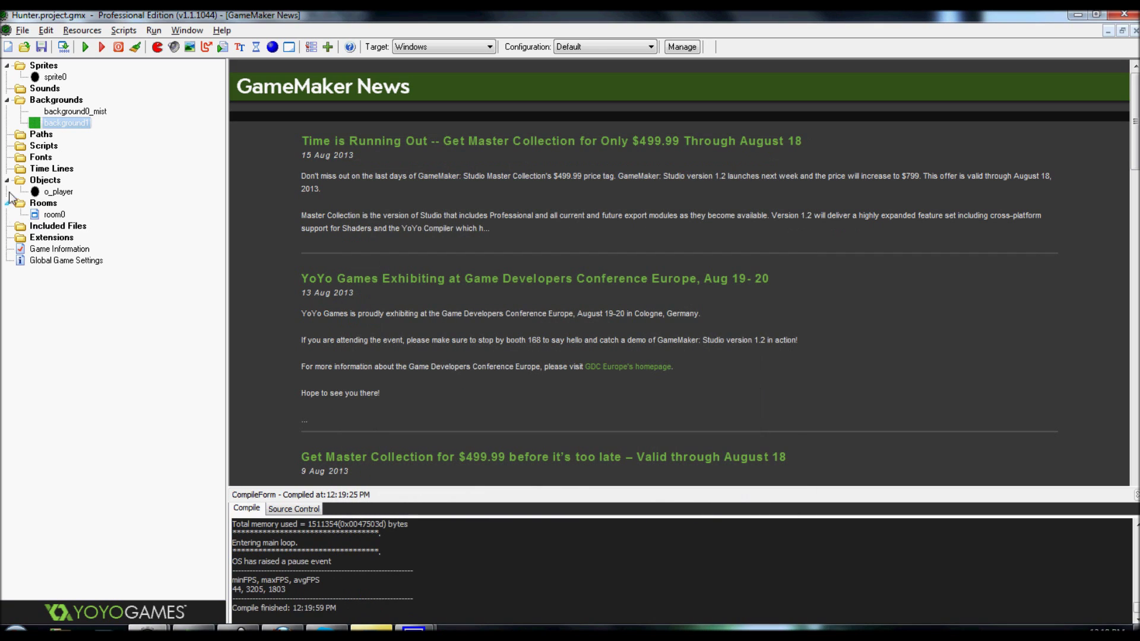
{"action": "right_click", "coordinate": [56, 111]}
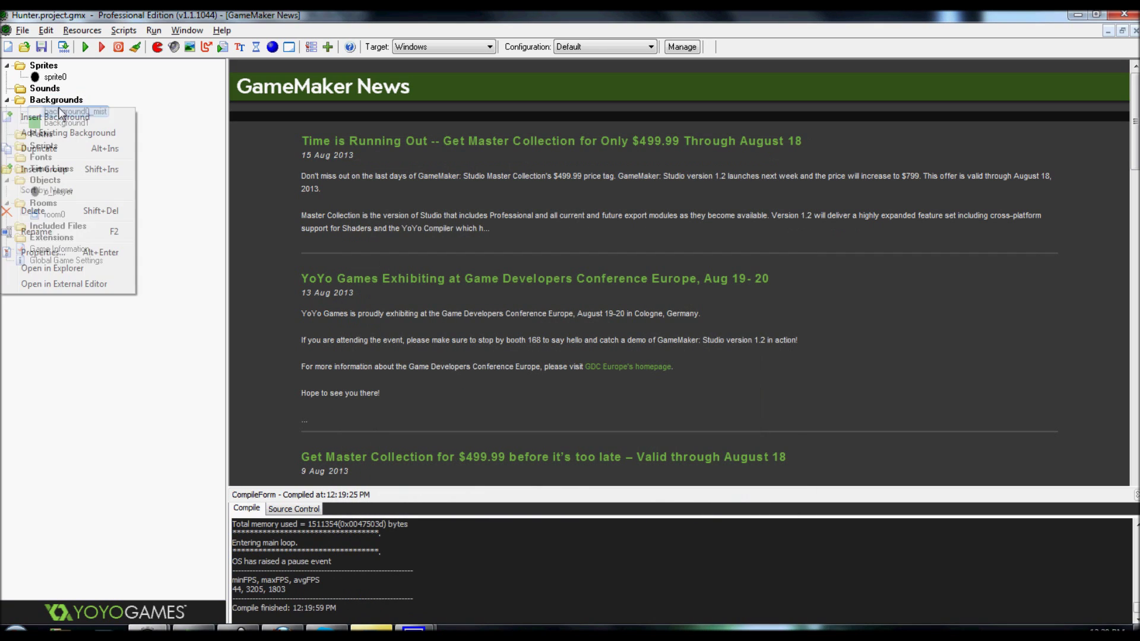
{"action": "left_click", "coordinate": [66, 102]}
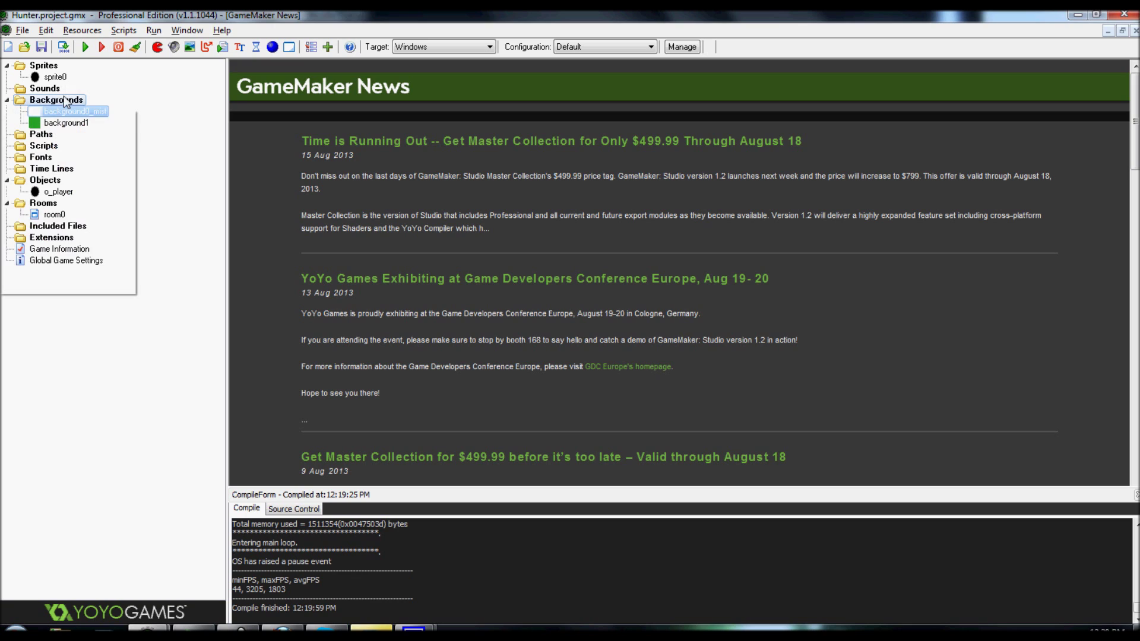
{"action": "double_click", "coordinate": [74, 111]}
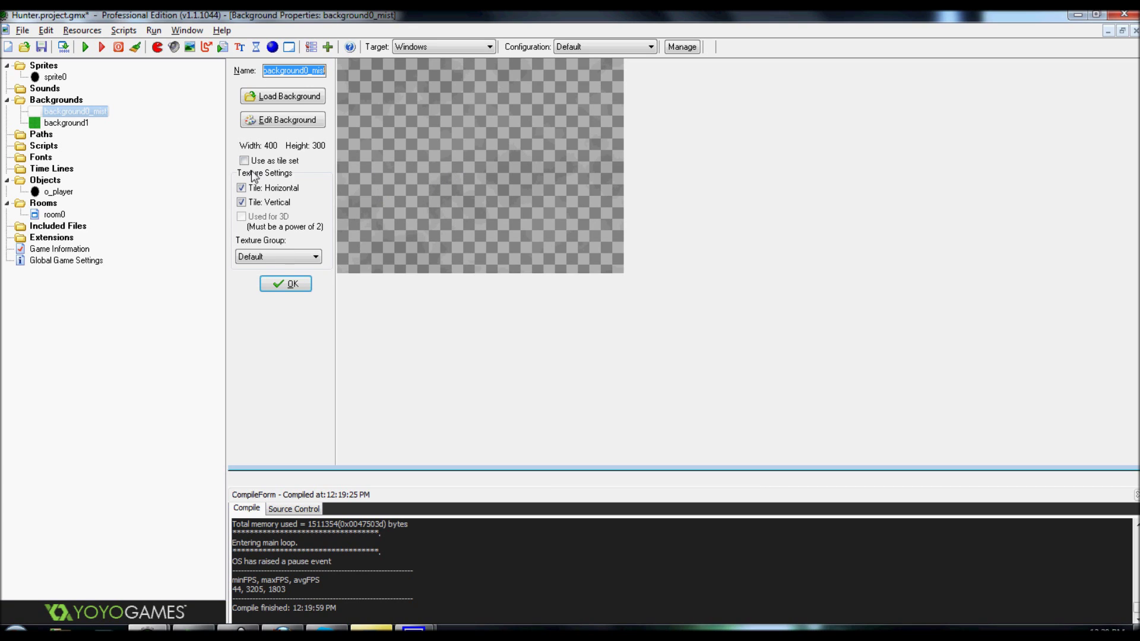
{"action": "left_click", "coordinate": [303, 126]}
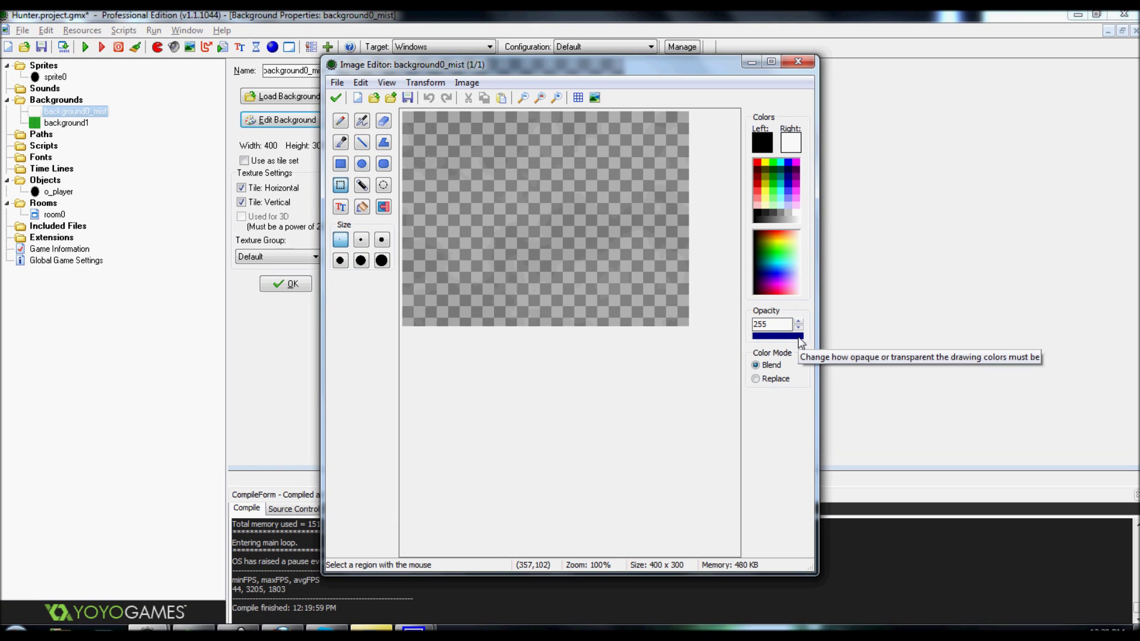
{"action": "left_click_drag", "start_coordinate": [798, 339], "coordinate": [756, 340]}
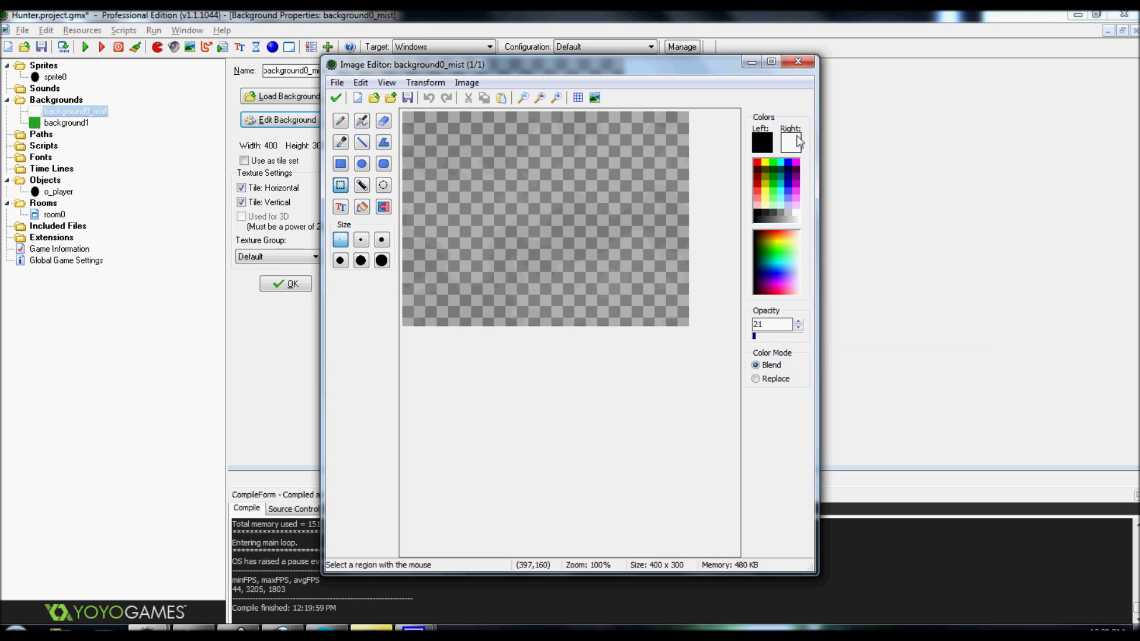
{"action": "left_click", "coordinate": [340, 121]}
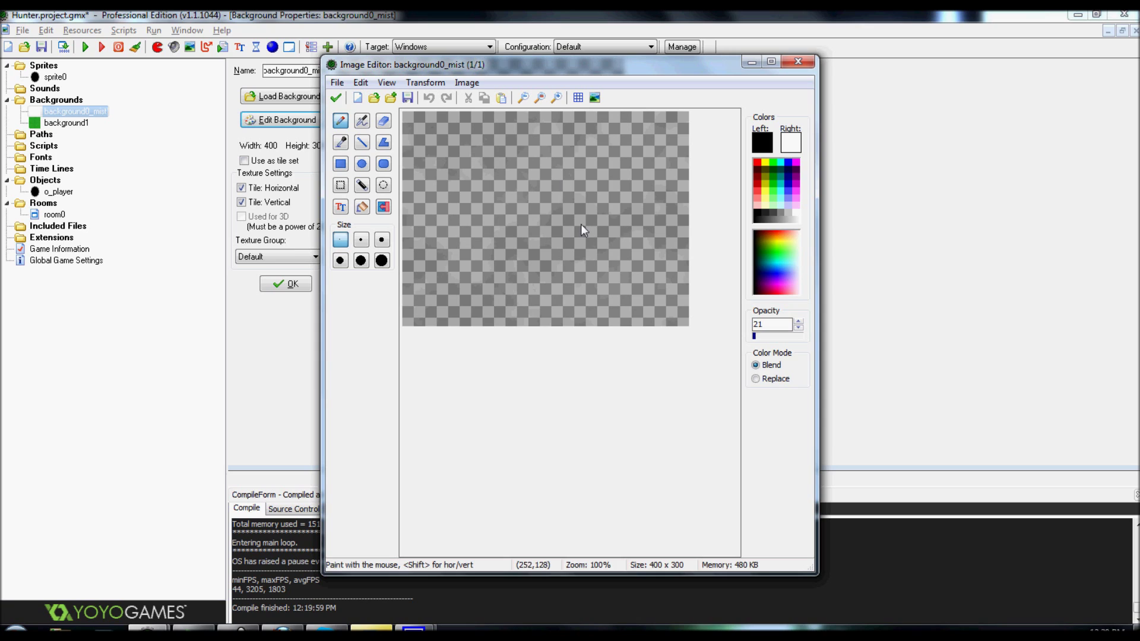
{"action": "left_click", "coordinate": [384, 122]}
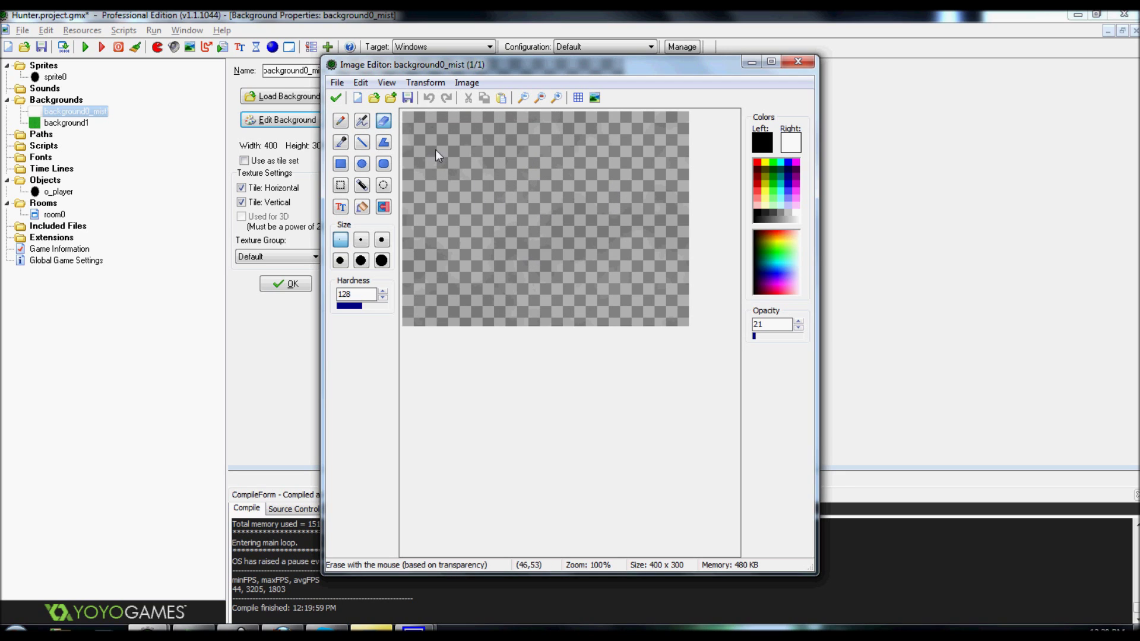
{"action": "left_click", "coordinate": [342, 101]}
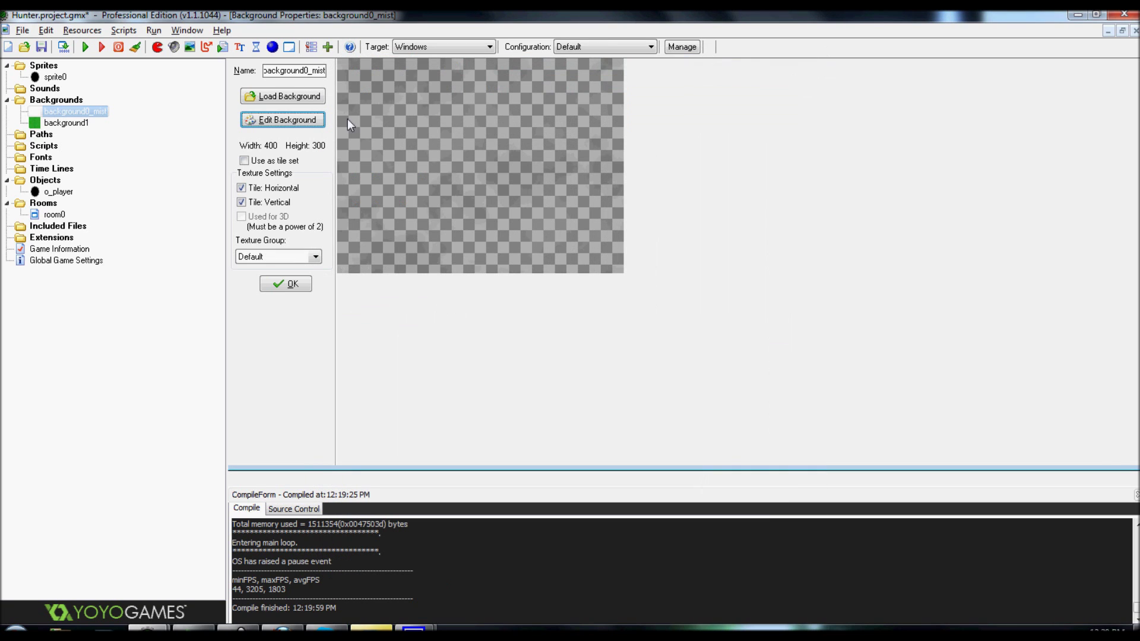
Step: Confirm the background0_mist properties and open room0 for editing
{"action": "left_click", "coordinate": [287, 284]}
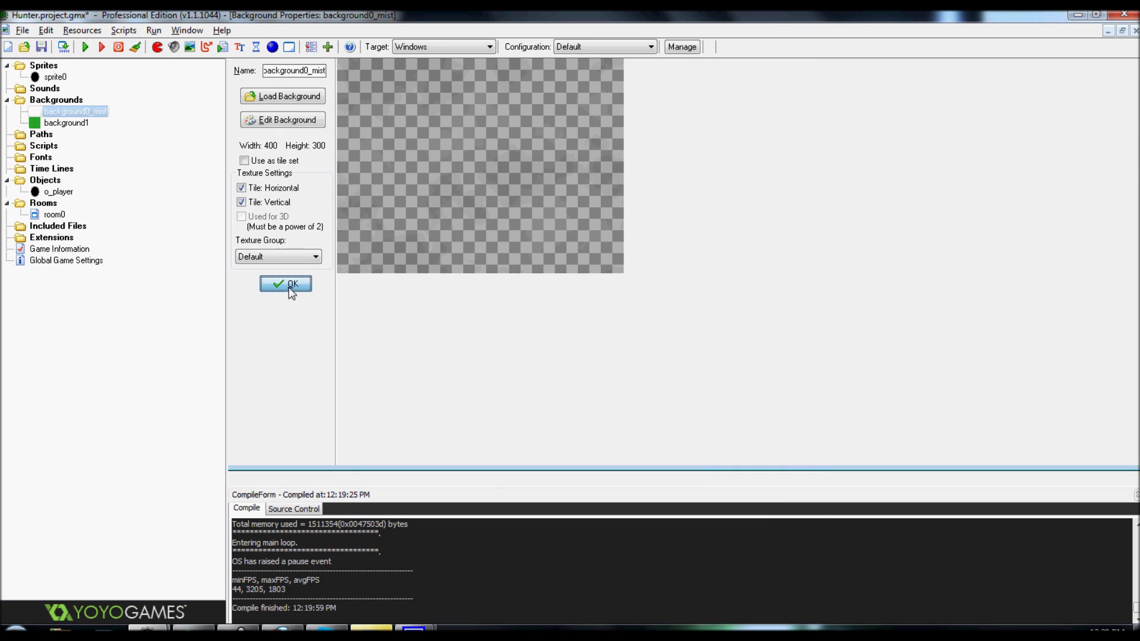
{"action": "left_click", "coordinate": [50, 192]}
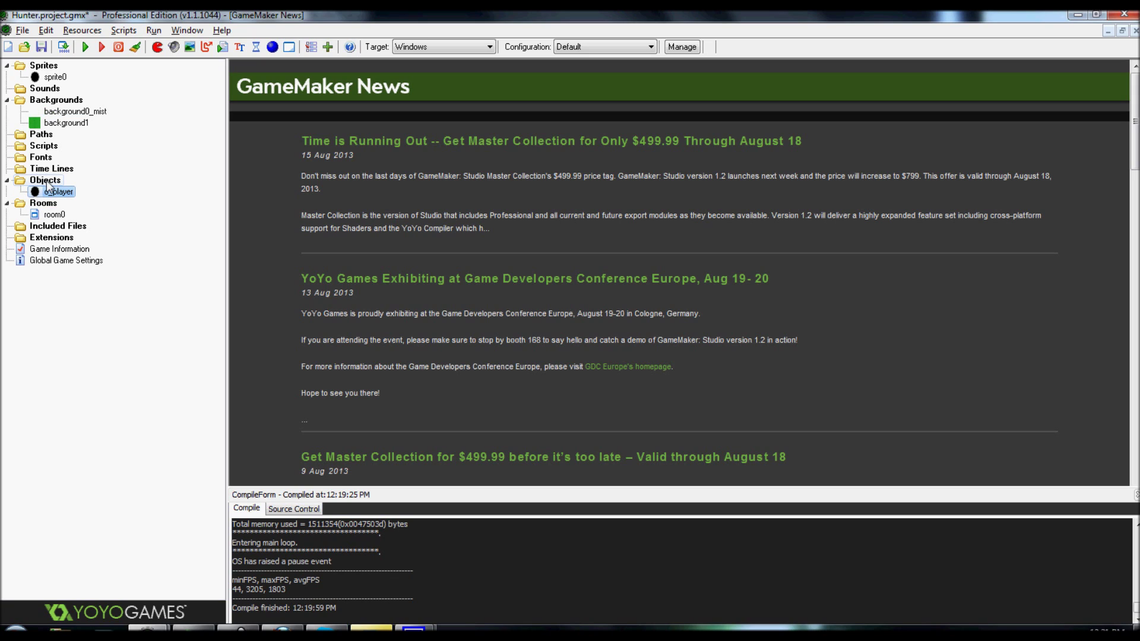
{"action": "left_click", "coordinate": [54, 214]}
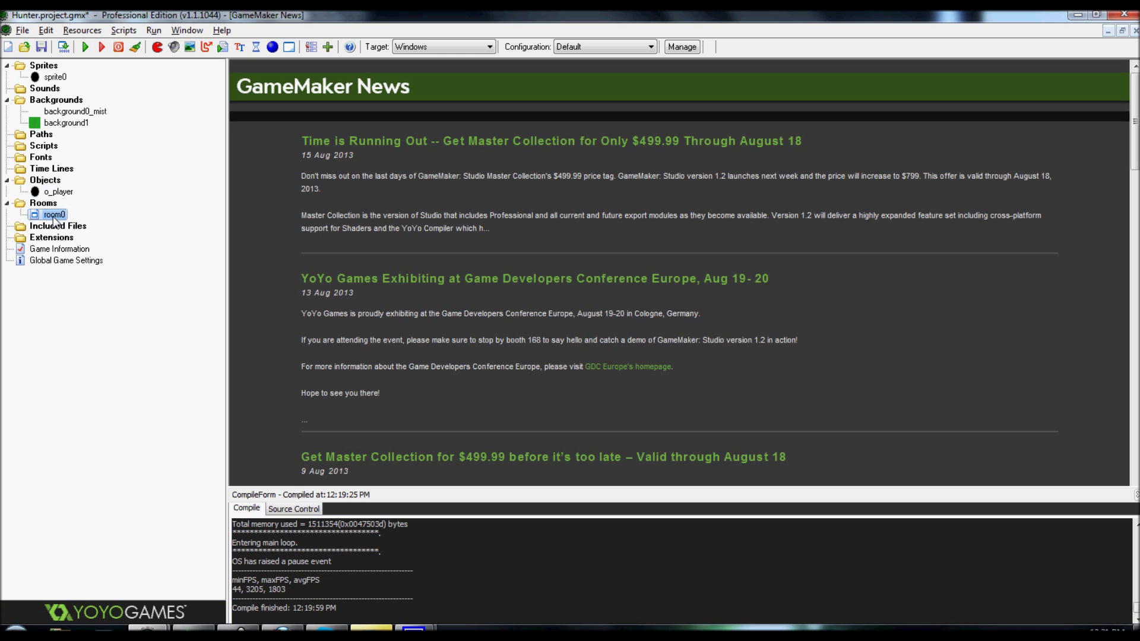
{"action": "double_click", "coordinate": [53, 217]}
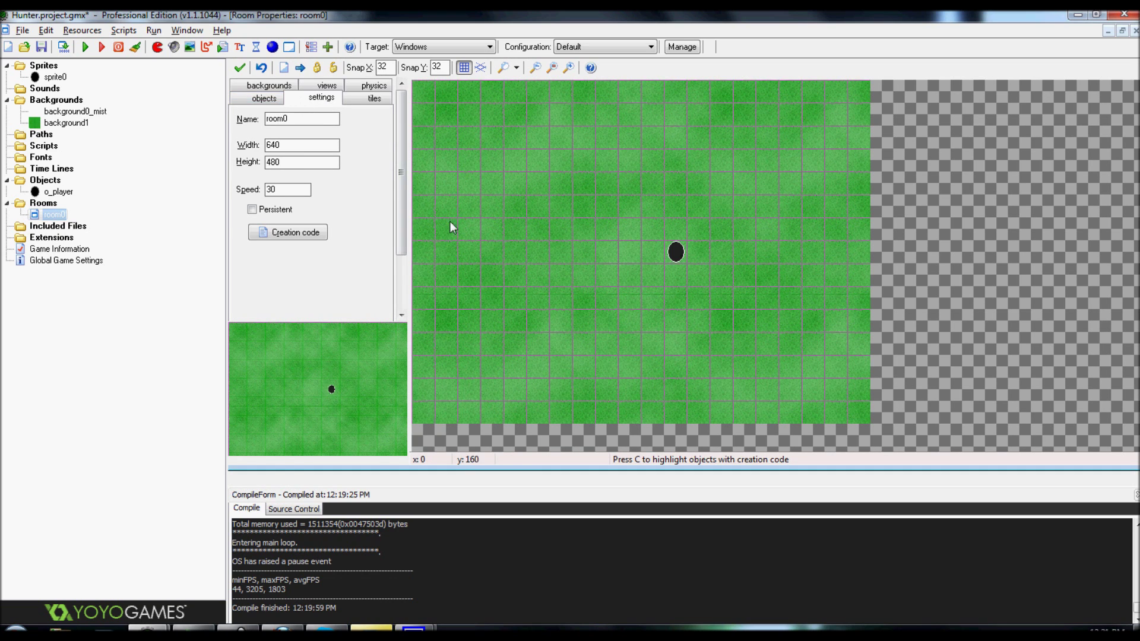
Step: Show room0's background layers and select the Background 1 mist foreground layer
{"action": "left_click", "coordinate": [273, 89]}
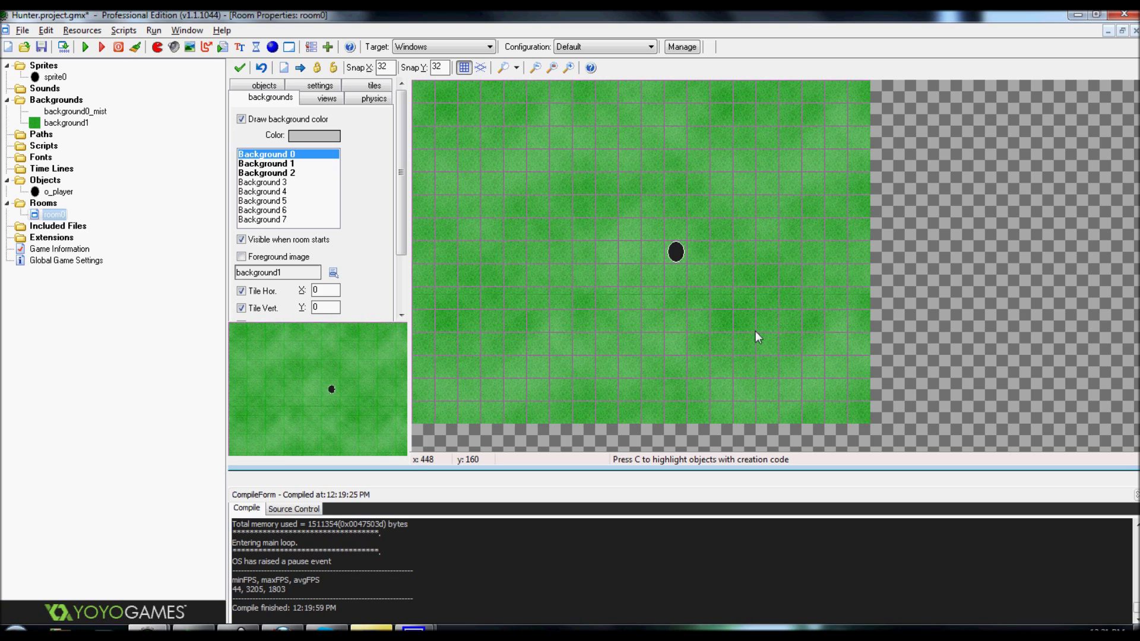
{"action": "left_click", "coordinate": [291, 164]}
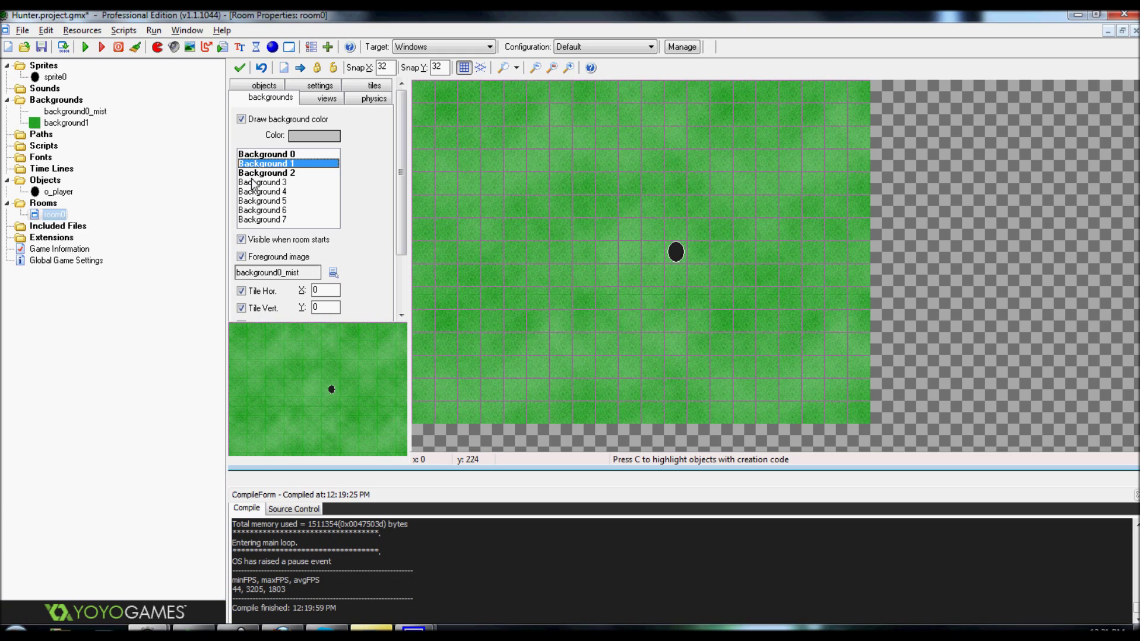
Step: Keep Background 1 as a foreground image and set its Hor. Speed to 1
{"action": "left_click", "coordinate": [241, 258]}
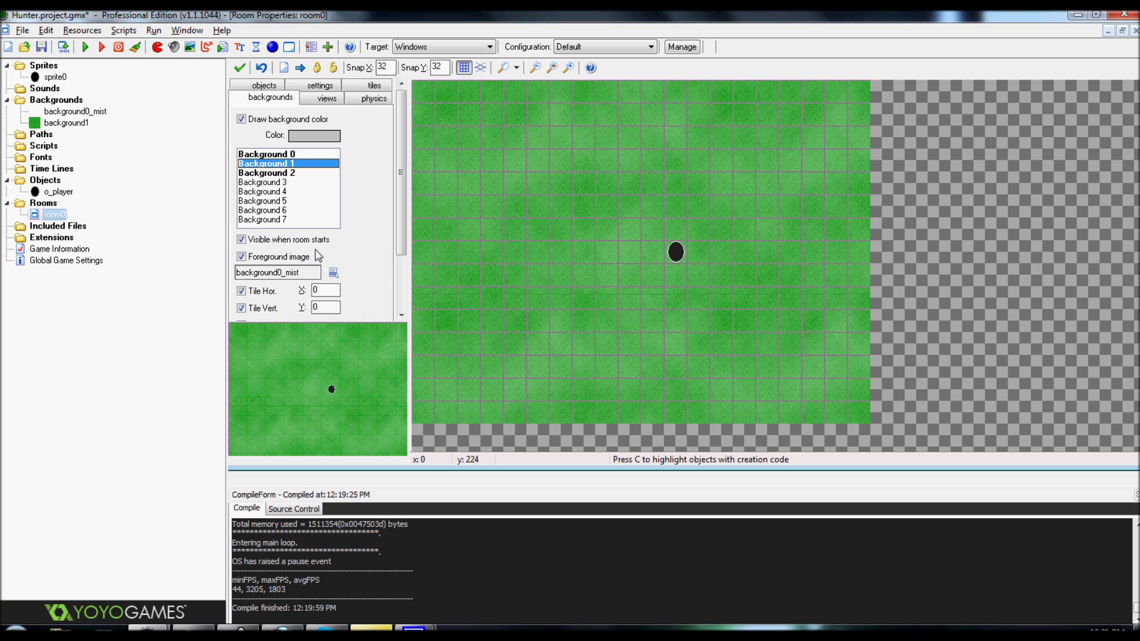
{"action": "left_click", "coordinate": [242, 257]}
{"action": "left_click_drag", "start_coordinate": [400, 253], "coordinate": [400, 313]}
{"action": "double_click", "coordinate": [326, 269]}
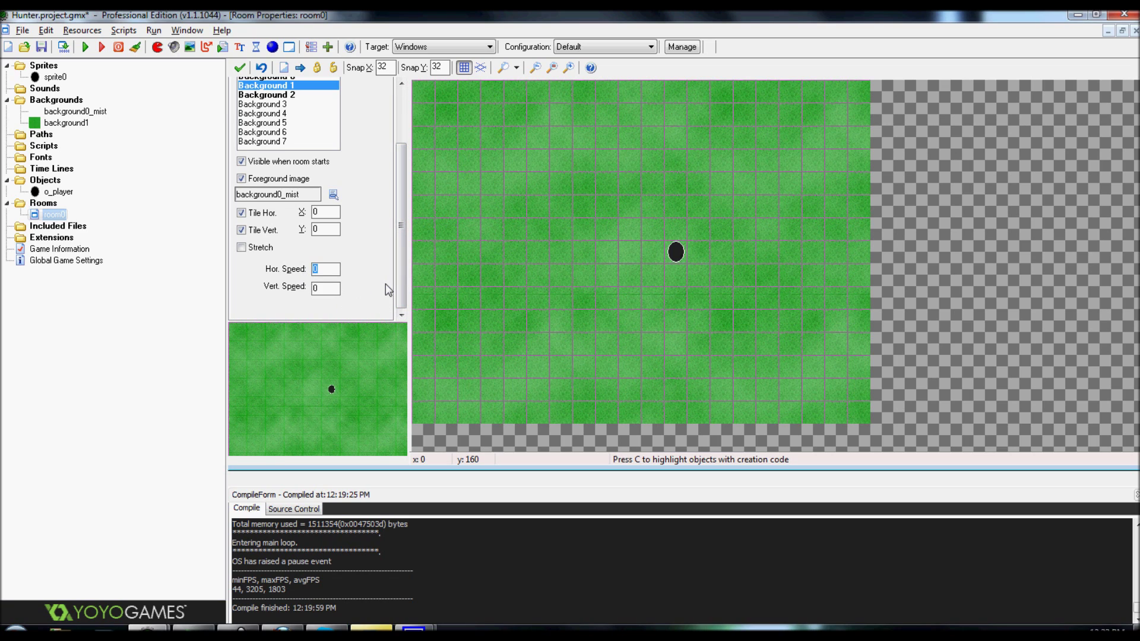
{"action": "type", "text": "1"}
{"action": "double_click", "coordinate": [318, 269]}
{"action": "type", "text": "1"}
{"action": "scroll", "coordinate": [347, 268], "scroll_direction": "up", "scroll_amount": 3}
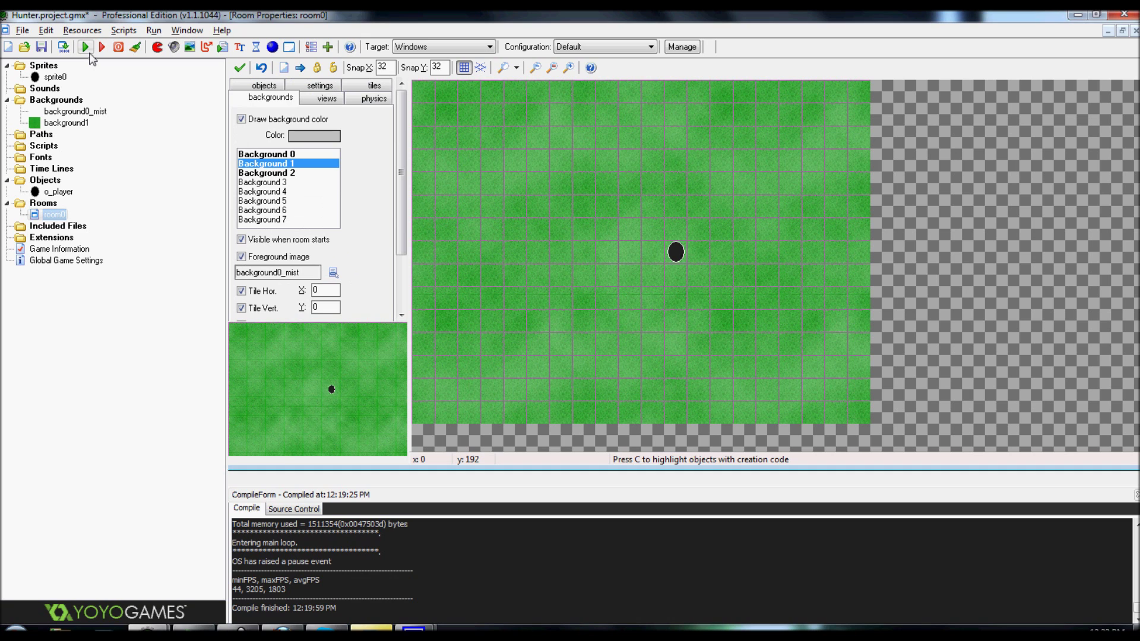
Step: Test-run the game, moving the player under the scrolling mist, then close the window
{"action": "left_click", "coordinate": [89, 53]}
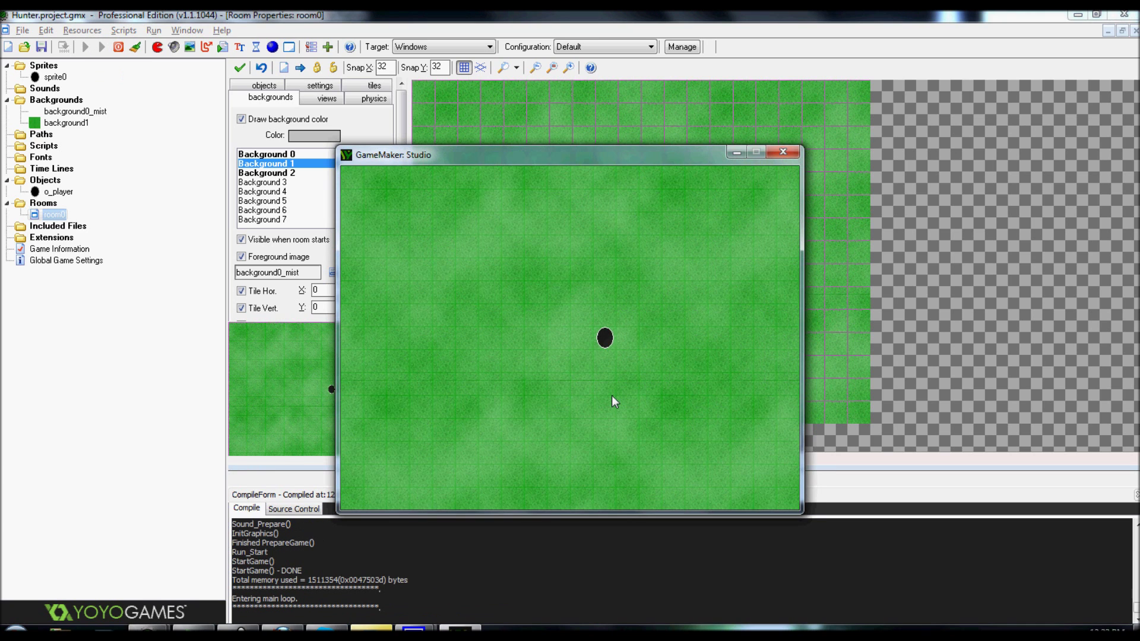
{"action": "key", "text": "Left"}
{"action": "key", "text": "Up"}
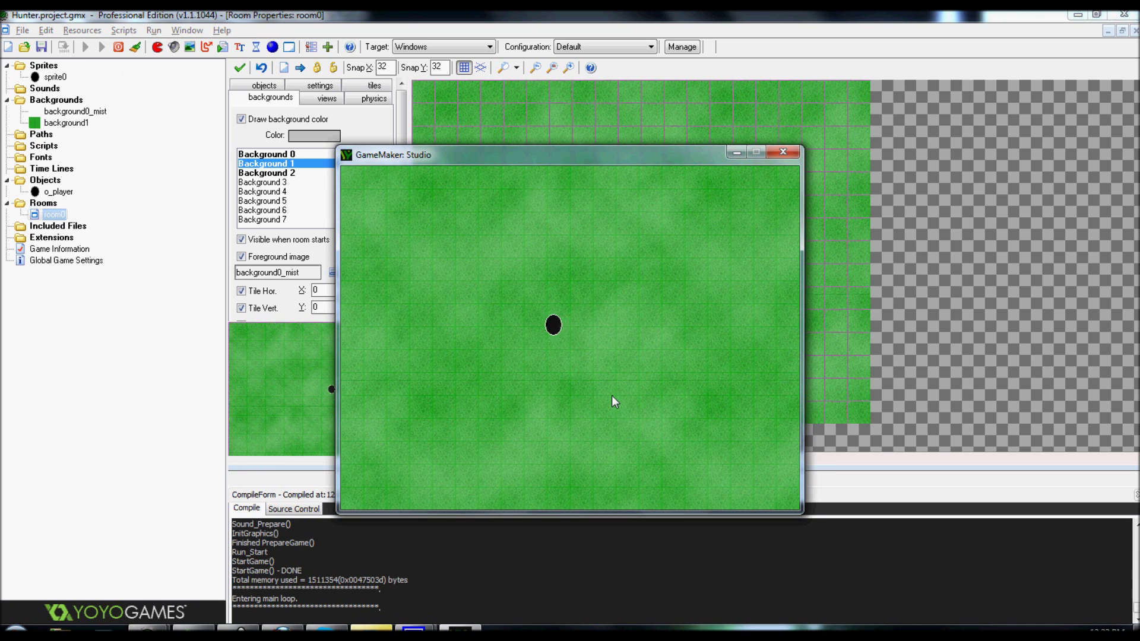
{"action": "key", "text": "Down"}
{"action": "key", "text": "Left"}
{"action": "key", "text": "Right"}
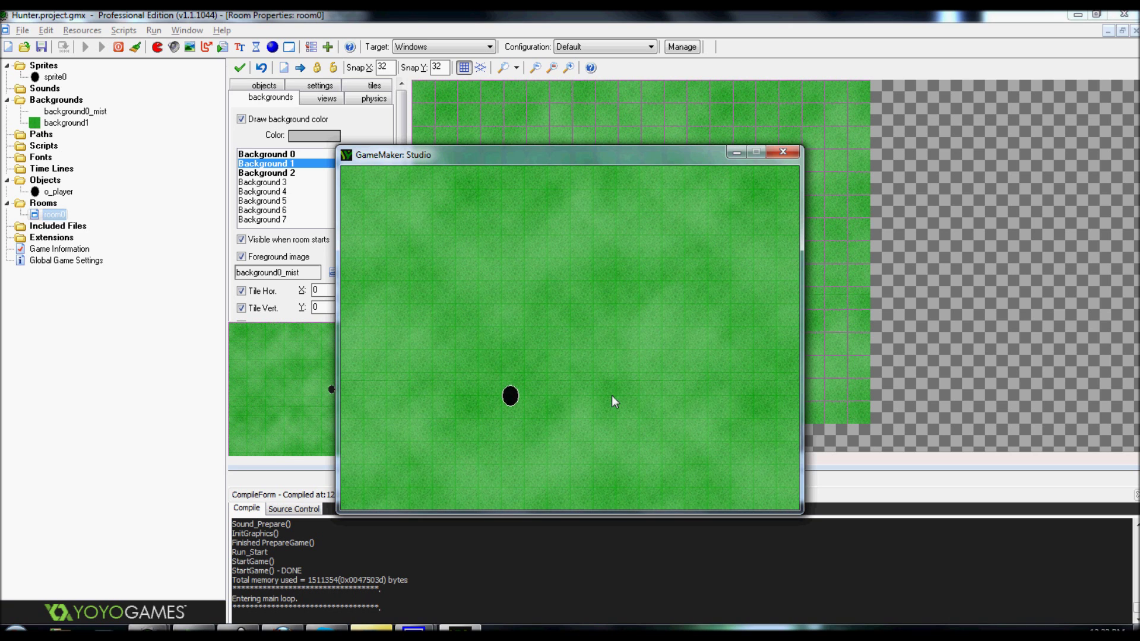
{"action": "left_click", "coordinate": [784, 152]}
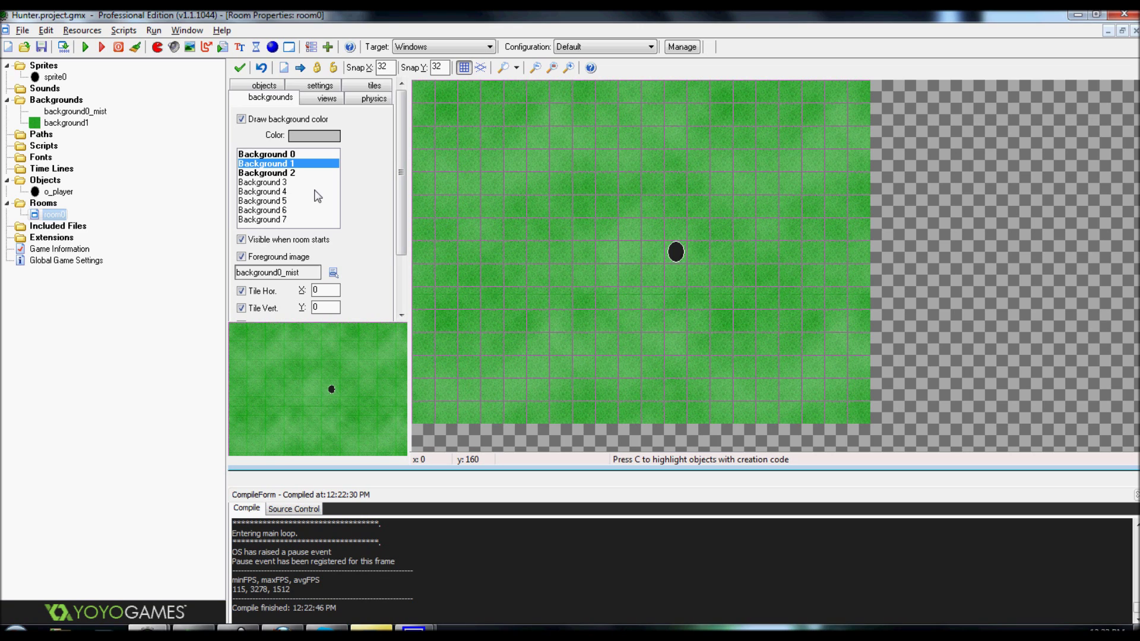
Step: Make Background 2 a background0_mist foreground layer, checking the mist image unchanged
{"action": "left_click", "coordinate": [293, 173]}
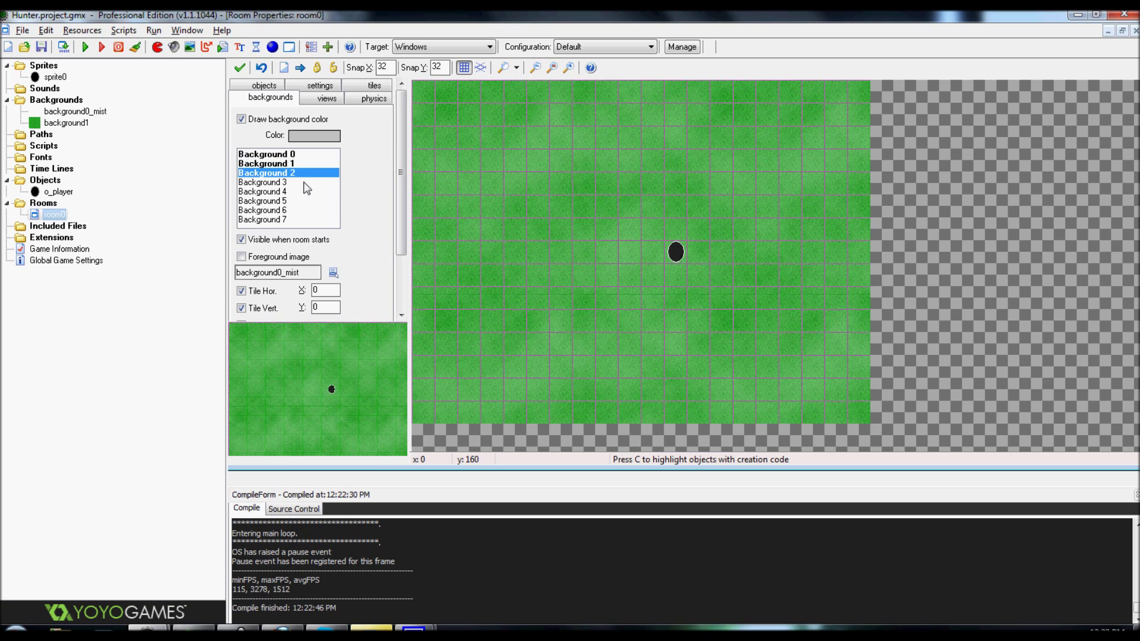
{"action": "left_click", "coordinate": [245, 259]}
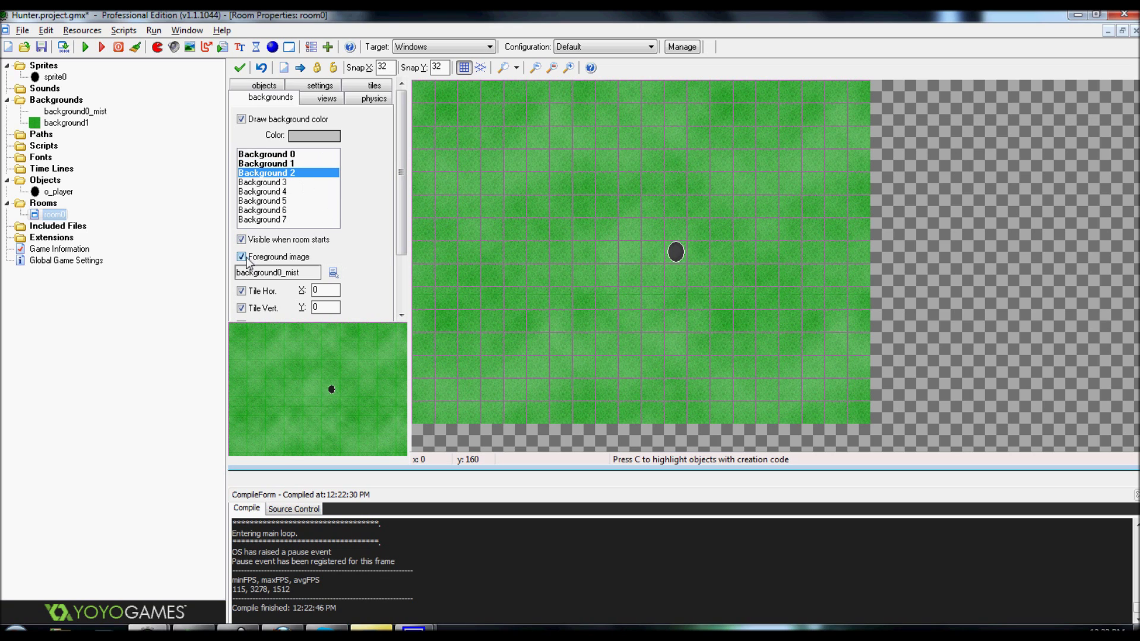
{"action": "double_click", "coordinate": [83, 112]}
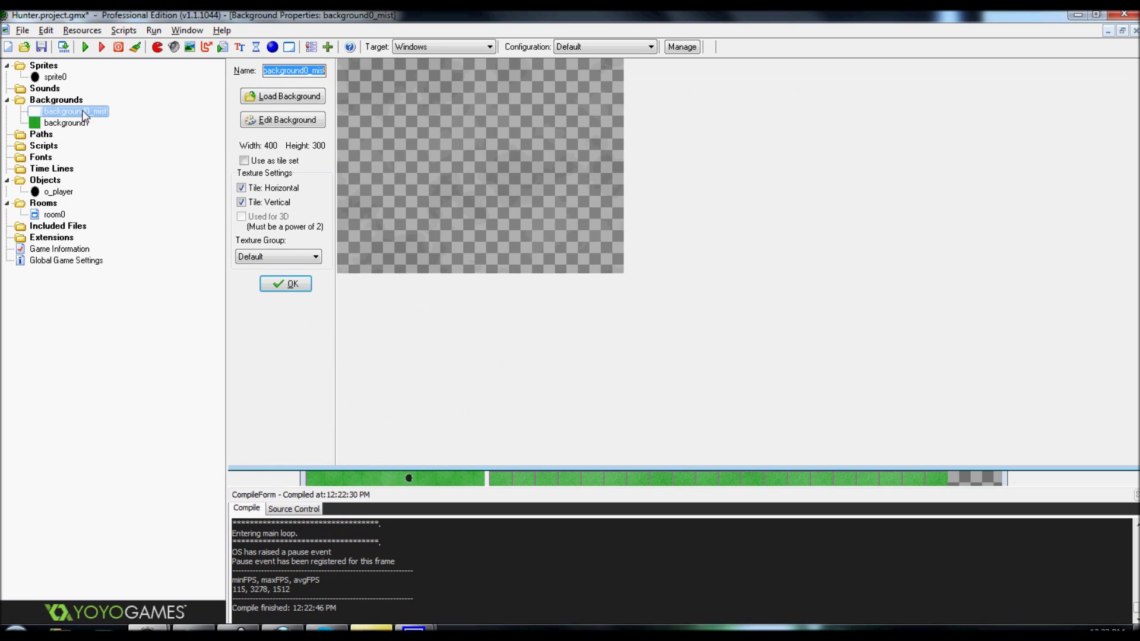
{"action": "left_click", "coordinate": [296, 284]}
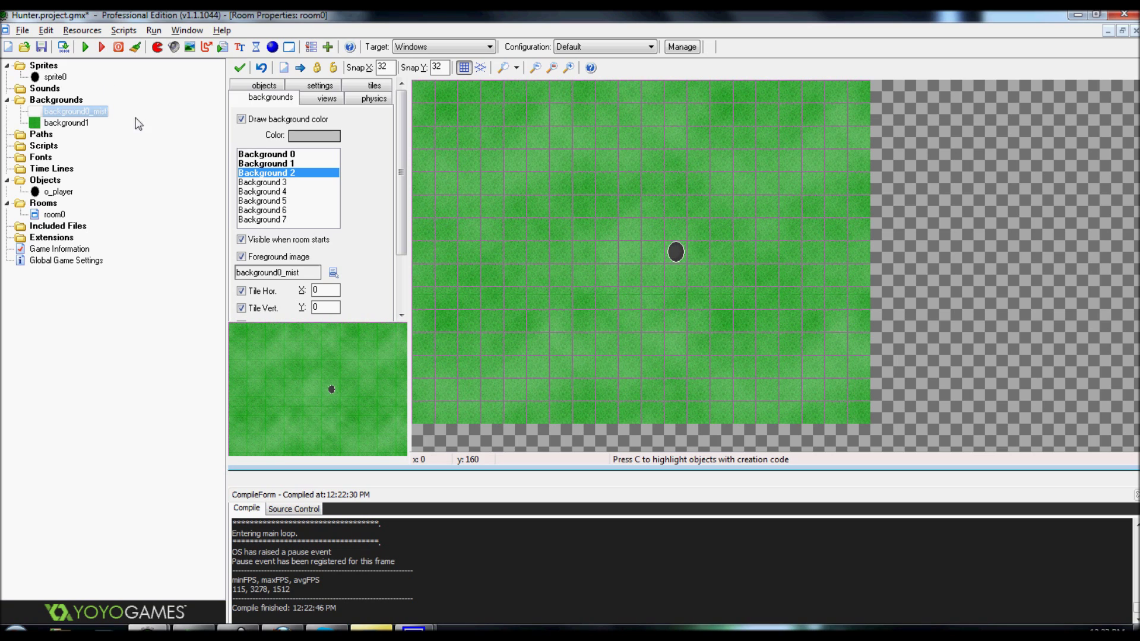
{"action": "left_click", "coordinate": [278, 183]}
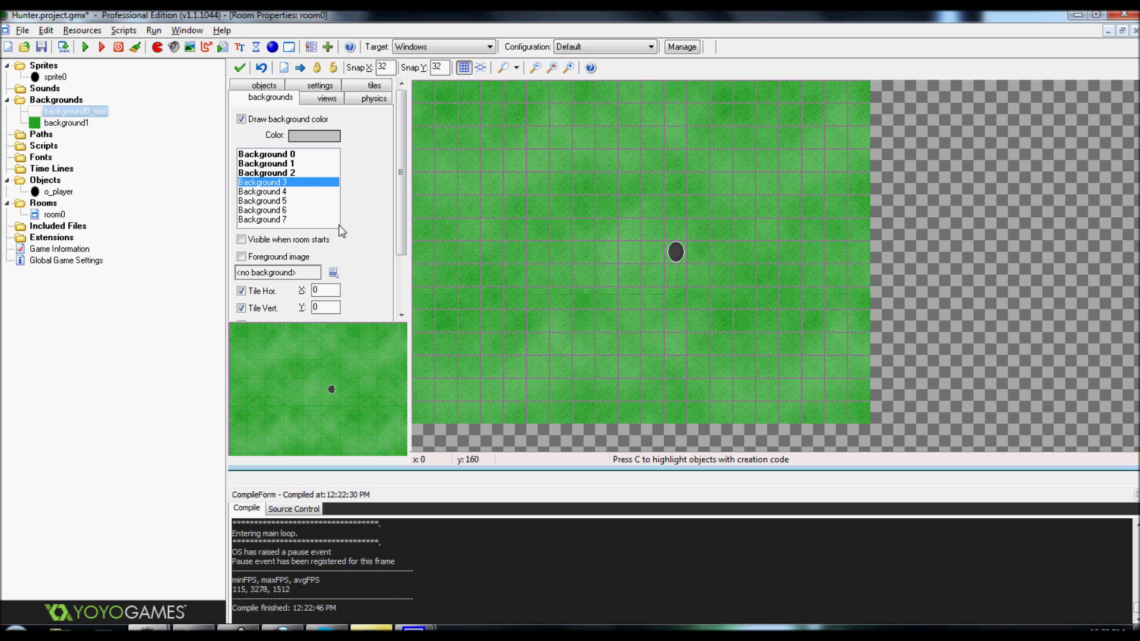
Step: Assign background0_mist to Background 3 and make it a foreground image
{"action": "left_click", "coordinate": [333, 273]}
{"action": "left_click", "coordinate": [375, 296]}
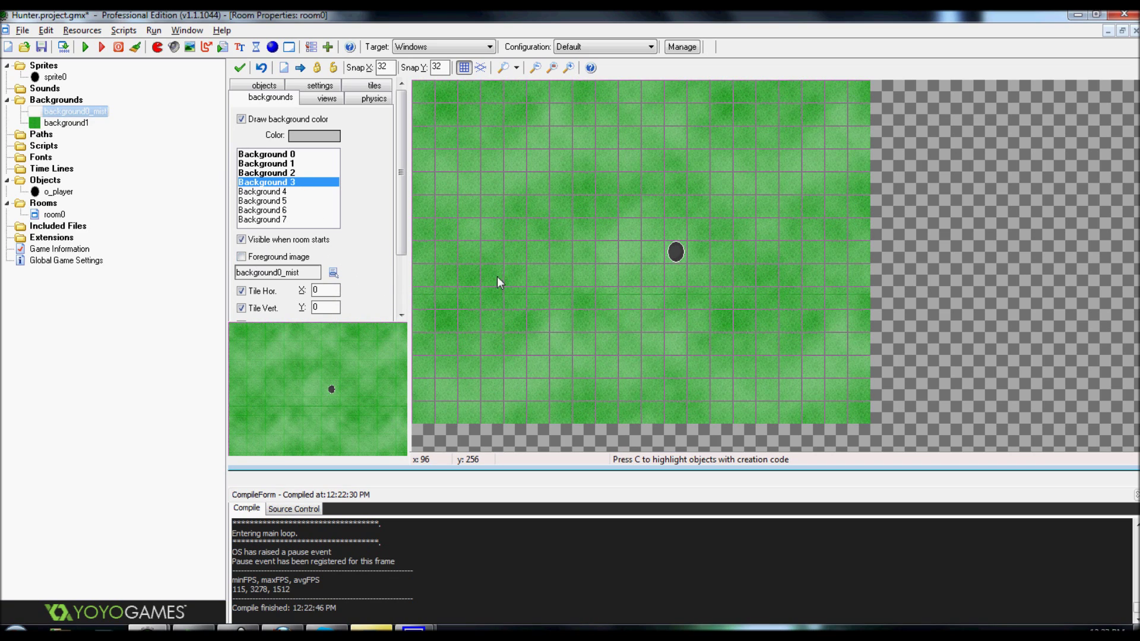
{"action": "left_click", "coordinate": [241, 256]}
Step: Assign background0_mist to Background 4 as well
{"action": "left_click", "coordinate": [287, 191]}
{"action": "left_click", "coordinate": [333, 273]}
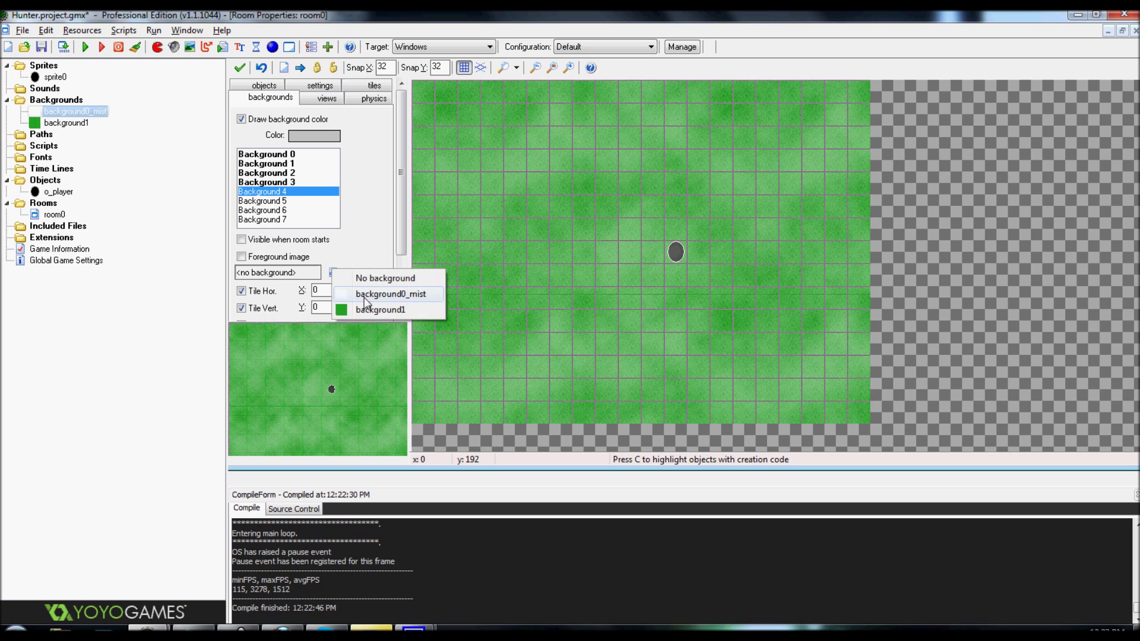
{"action": "left_click", "coordinate": [368, 297]}
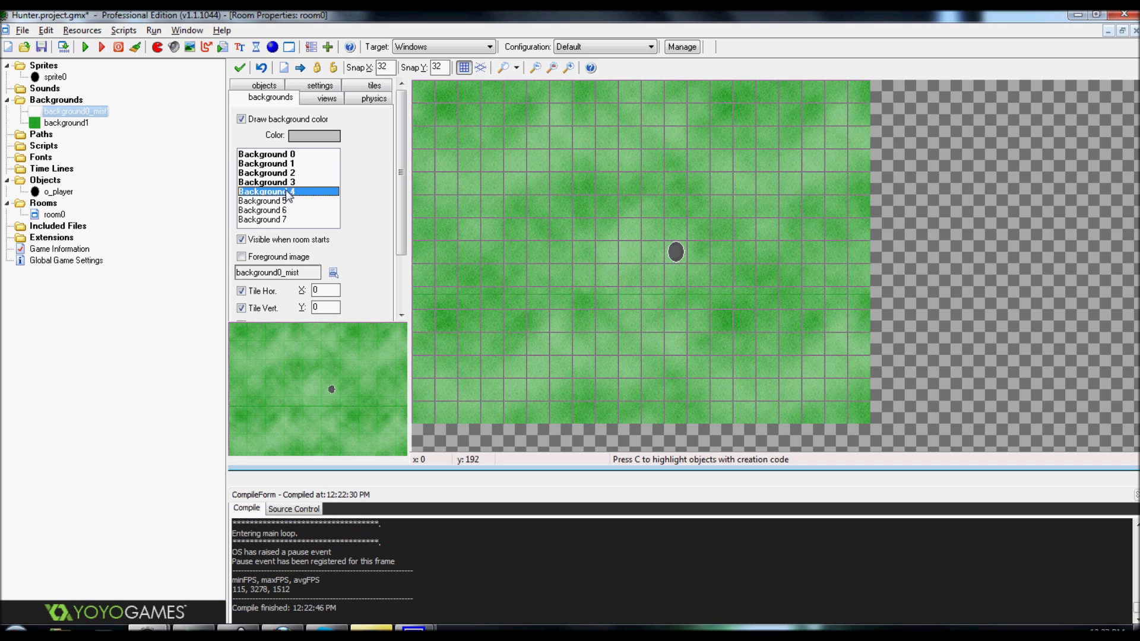
Step: Make Background 4 a foreground with Hor. Speed 1, then save and run the game
{"action": "scroll", "coordinate": [383, 239], "scroll_direction": "down", "scroll_amount": 2}
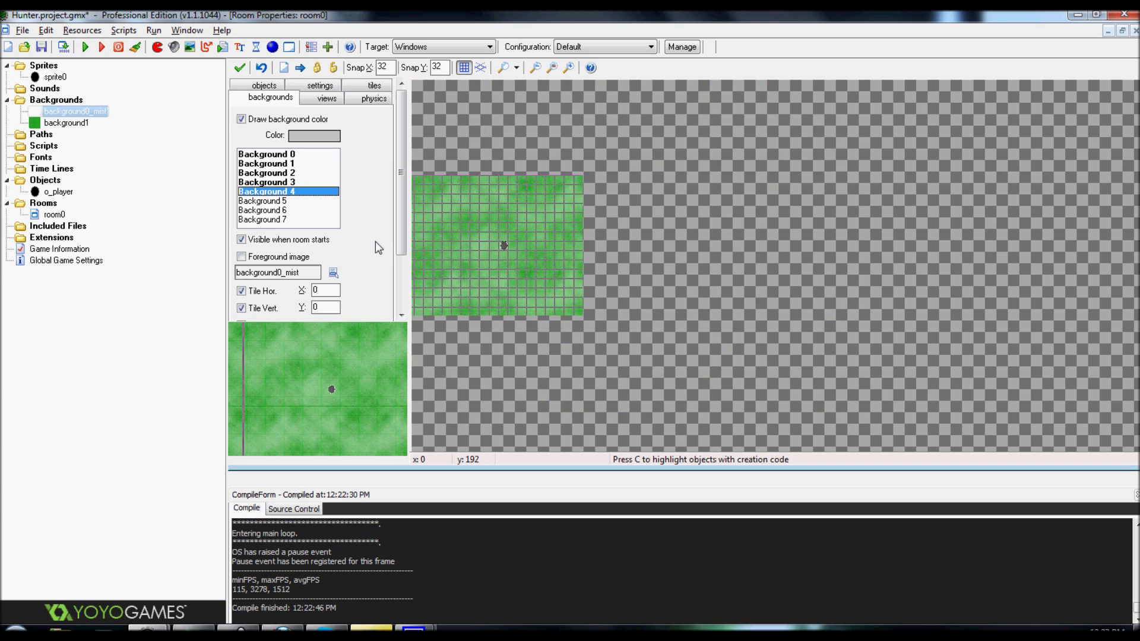
{"action": "left_click", "coordinate": [245, 260]}
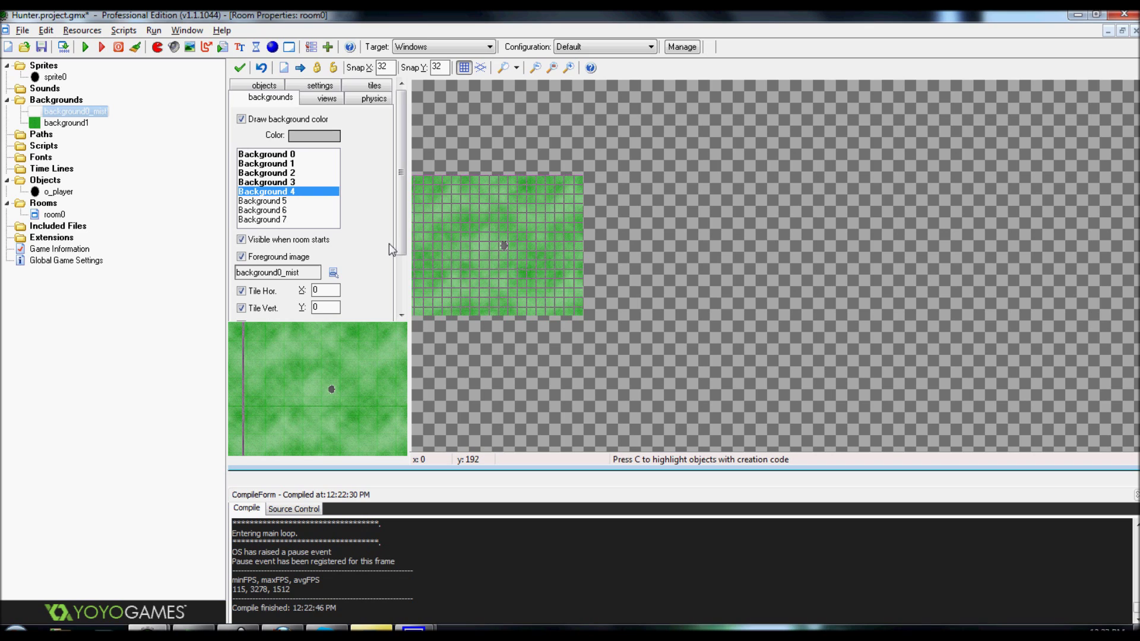
{"action": "left_click", "coordinate": [399, 262]}
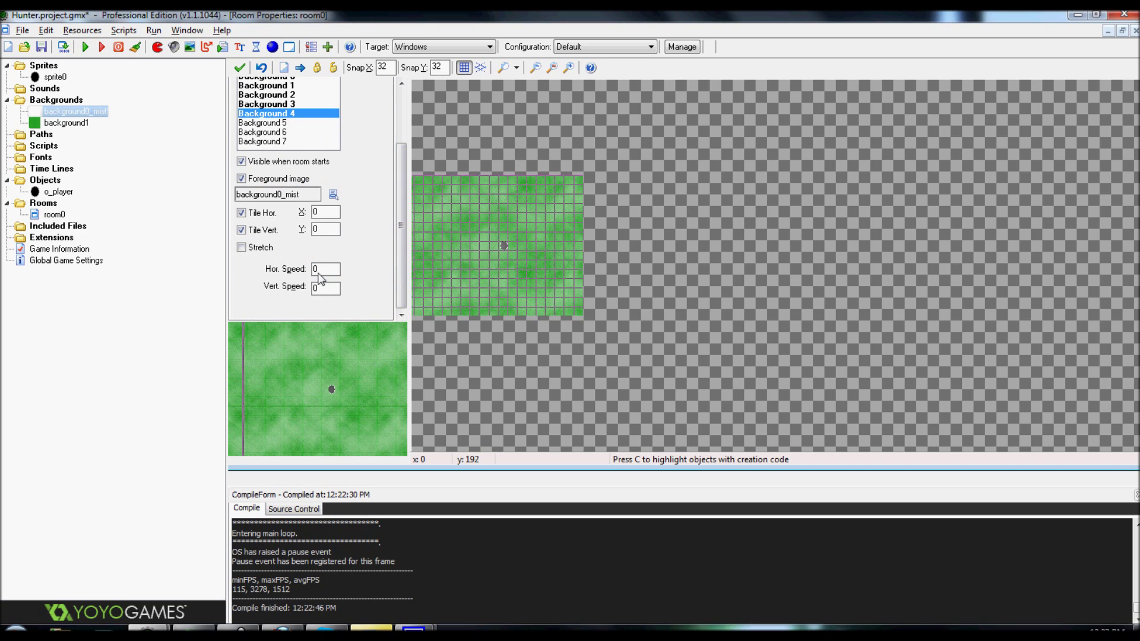
{"action": "double_click", "coordinate": [319, 272]}
{"action": "type", "text": "1"}
{"action": "left_click", "coordinate": [102, 47]}
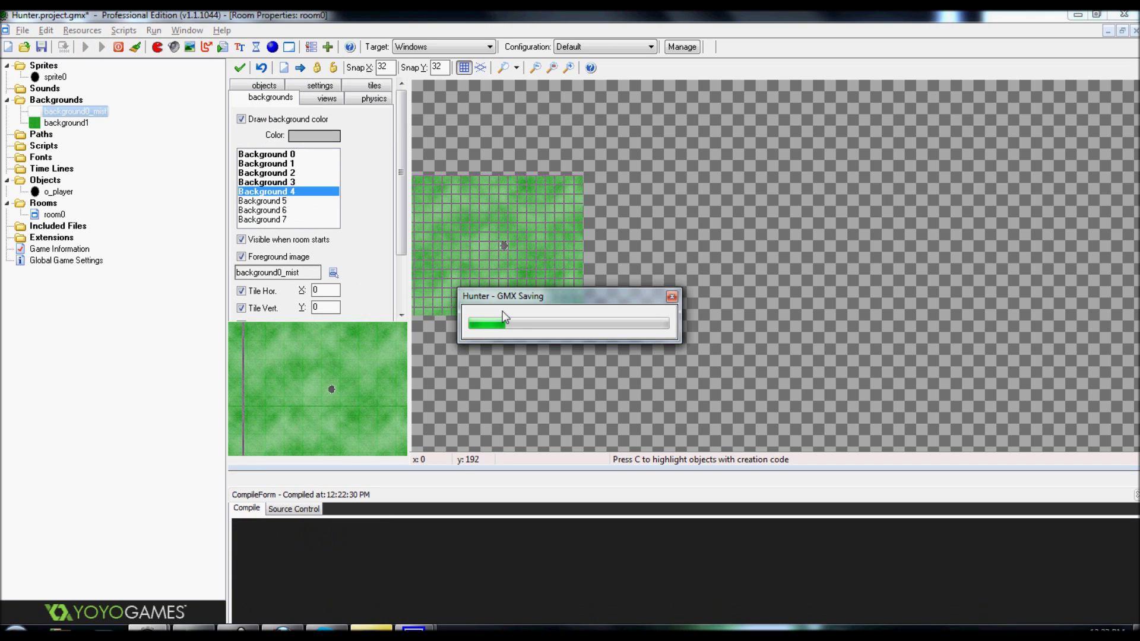